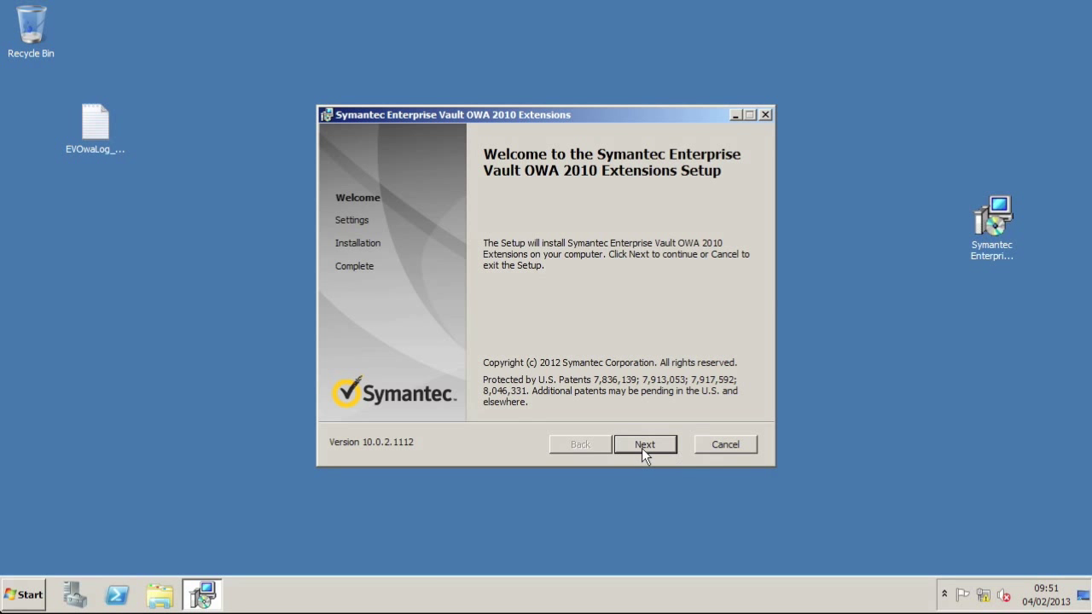
Install the OWA 2010 Extensions to C:\Program Files\Enterprise Vault\, accepting the licence, and dismiss the Resource Tool notice
{"action": "left_click", "coordinate": [641, 445]}
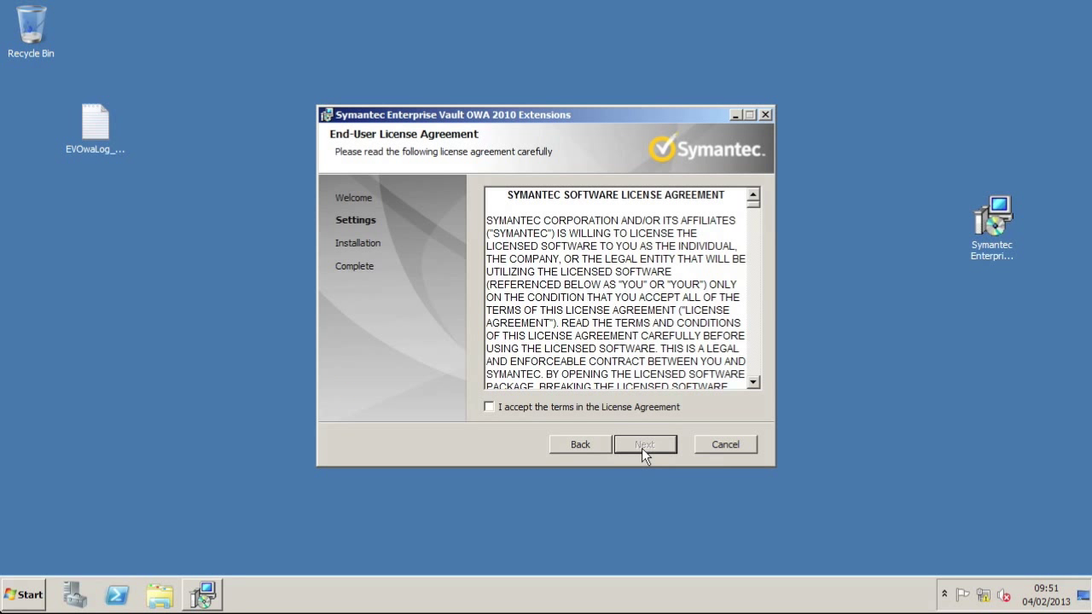
{"action": "left_click", "coordinate": [633, 414]}
{"action": "left_click", "coordinate": [664, 448]}
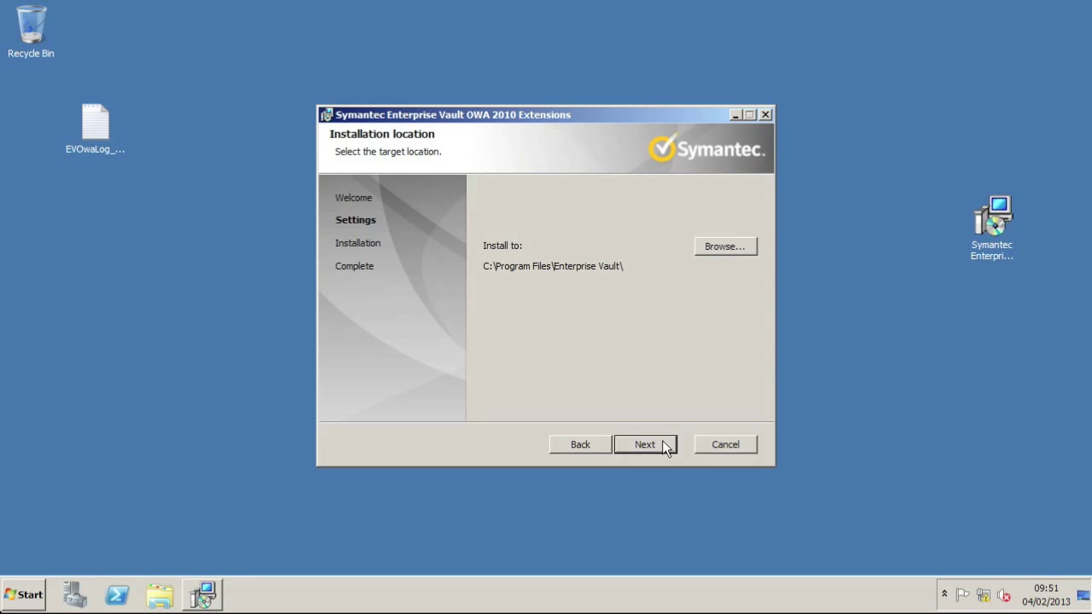
{"action": "left_click", "coordinate": [663, 442]}
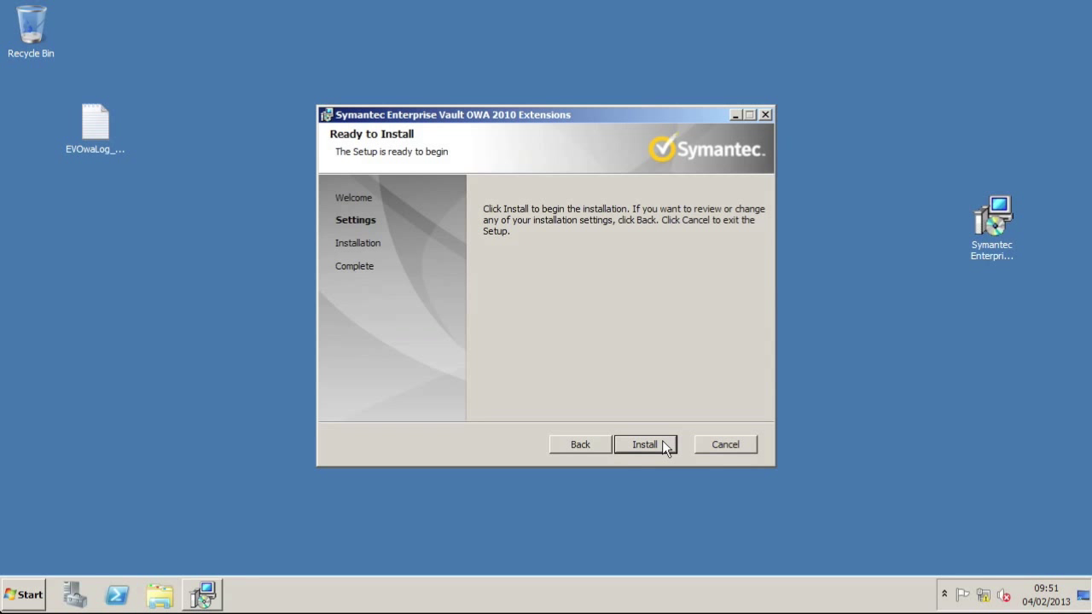
{"action": "left_click", "coordinate": [663, 443]}
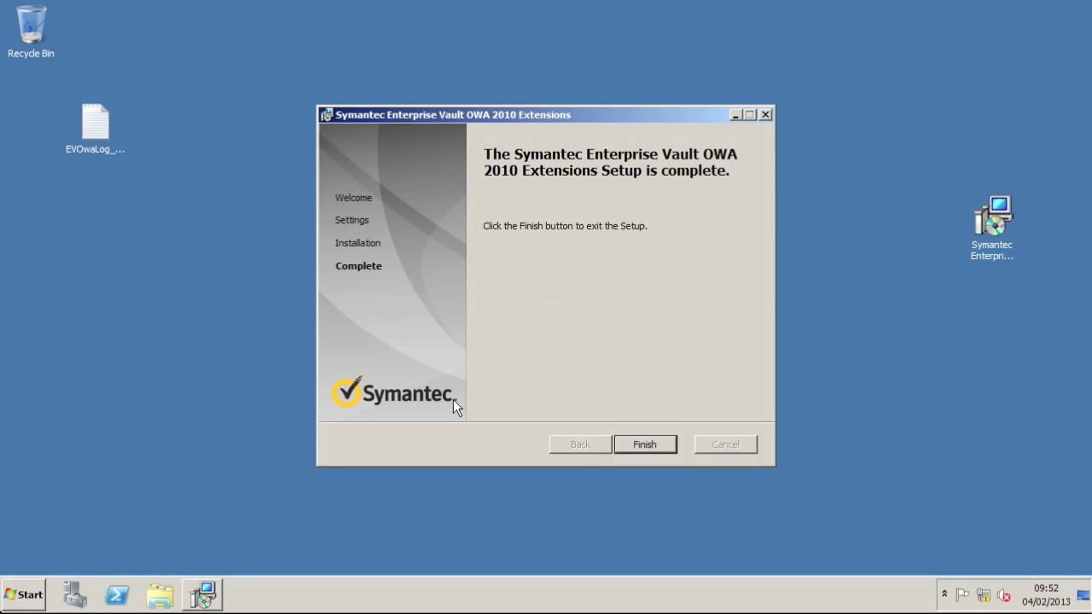
{"action": "left_click", "coordinate": [645, 445]}
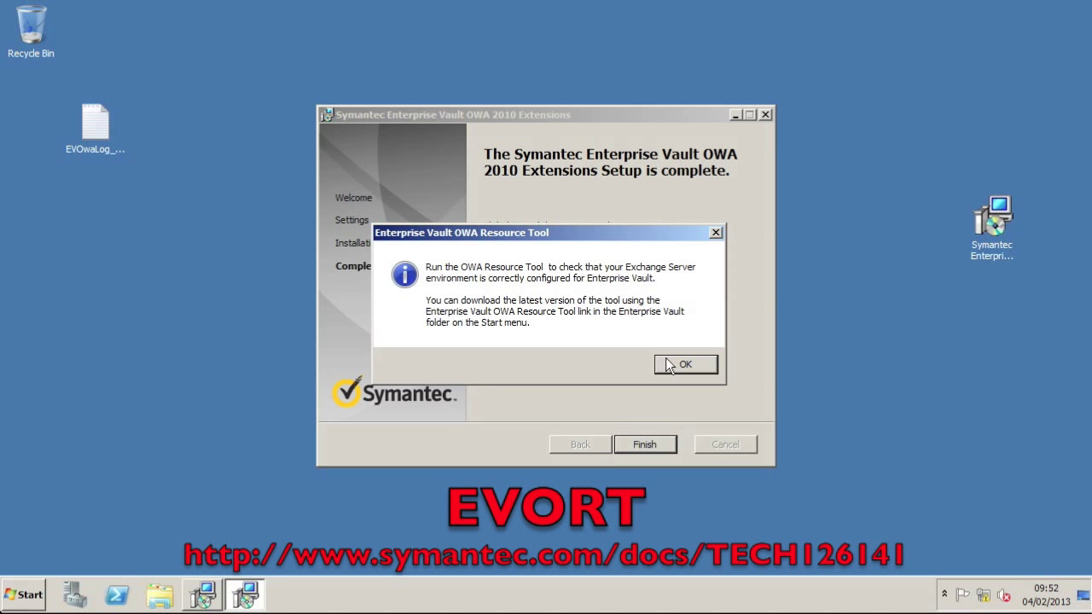
{"action": "left_click", "coordinate": [670, 365]}
Browse to C:\Program Files\Microsoft\Exchange Server\V14\ClientAccess\Owa and open web.config in Notepad
{"action": "left_click", "coordinate": [169, 595]}
{"action": "left_click", "coordinate": [236, 327]}
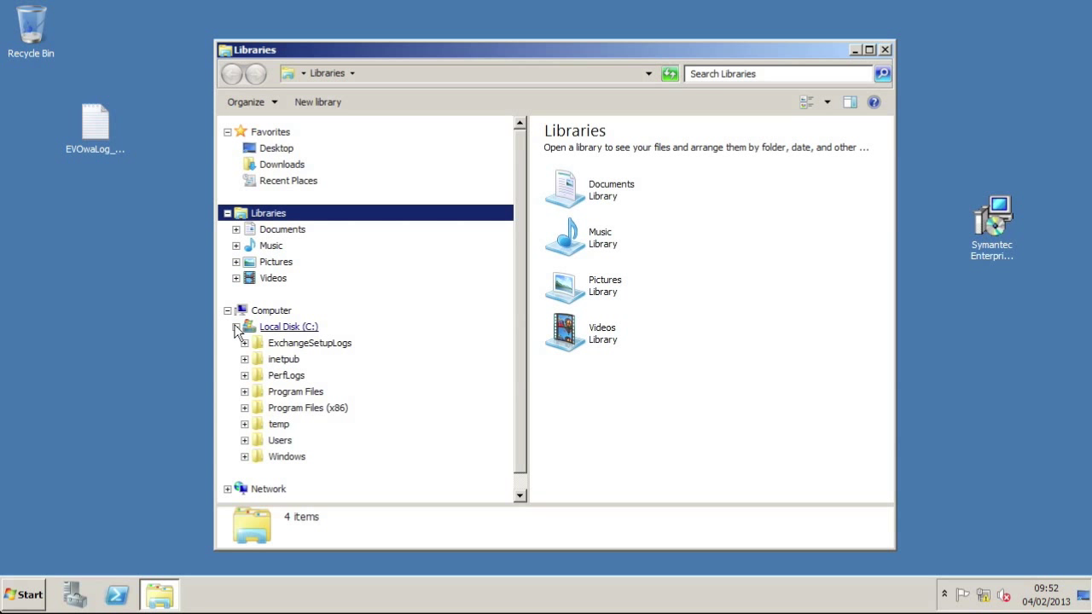
{"action": "left_click", "coordinate": [282, 394]}
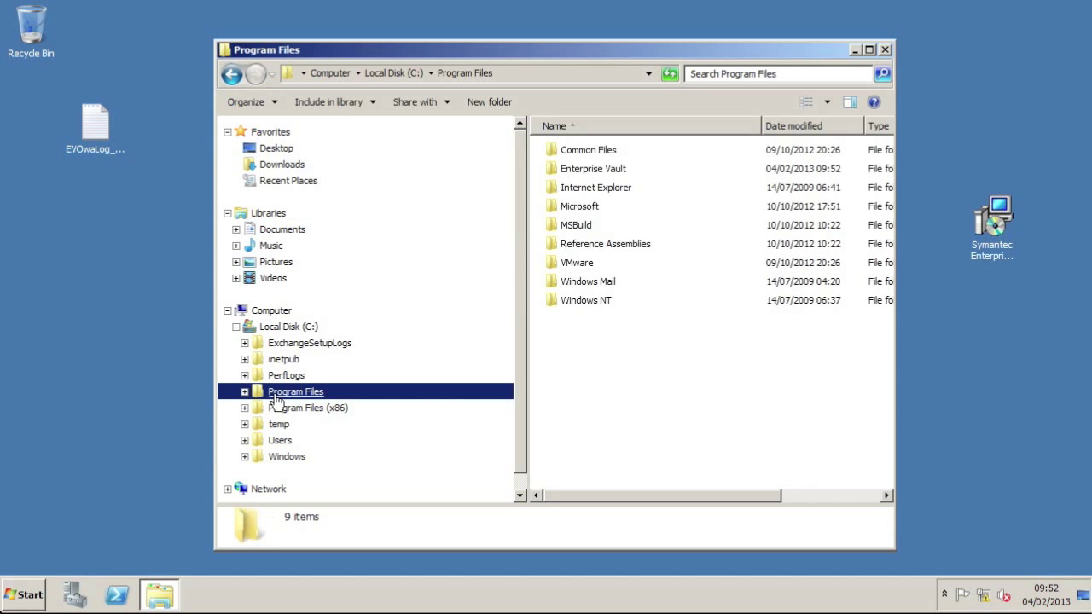
{"action": "double_click", "coordinate": [580, 207]}
{"action": "double_click", "coordinate": [582, 150]}
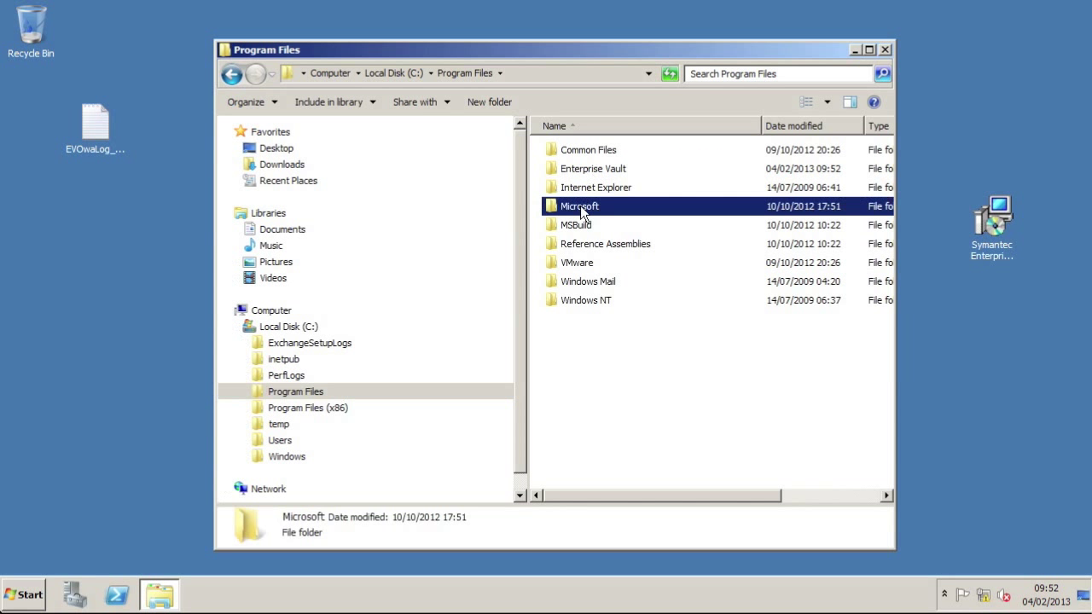
{"action": "double_click", "coordinate": [583, 151]}
{"action": "double_click", "coordinate": [586, 170]}
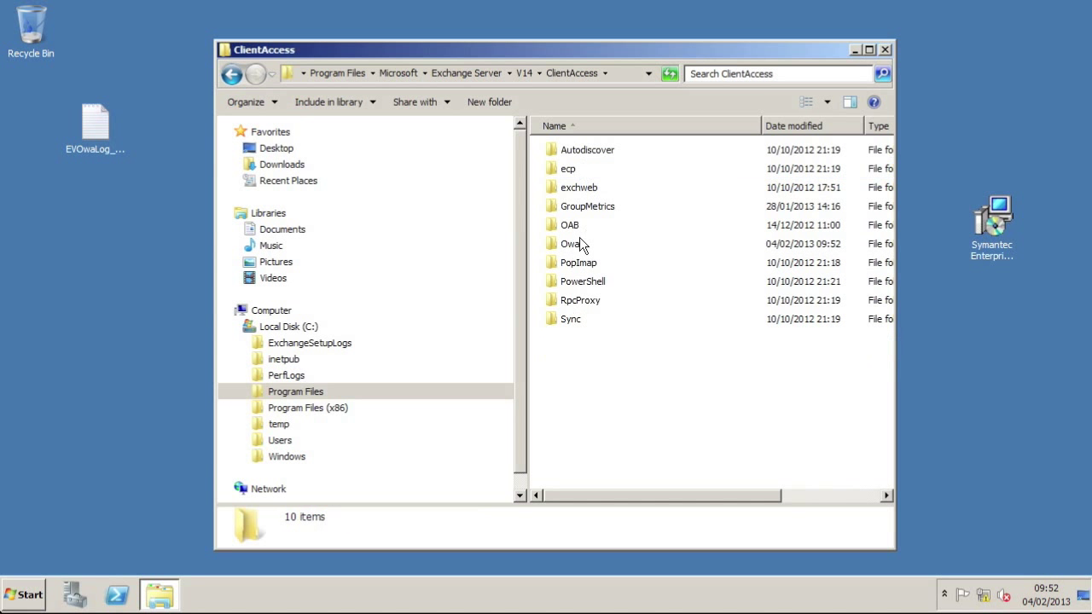
{"action": "double_click", "coordinate": [585, 243]}
{"action": "scroll", "coordinate": [581, 254], "scroll_direction": "down", "scroll_amount": 3}
{"action": "double_click", "coordinate": [596, 382]}
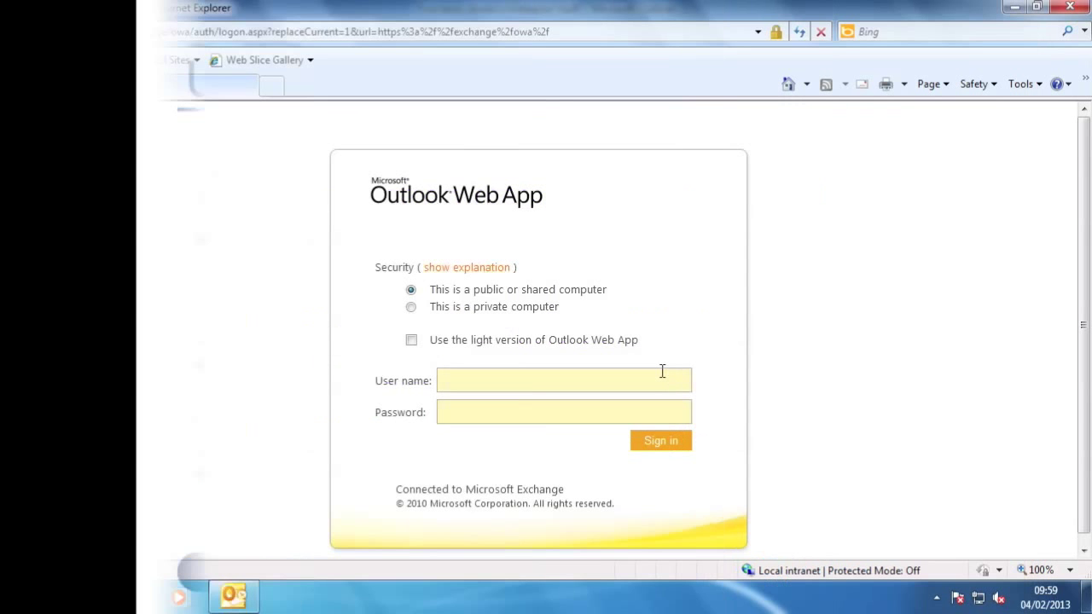
Sign in to Outlook Web App with the mailbox's user name and password
{"action": "type", "text": "ev\\robe"}
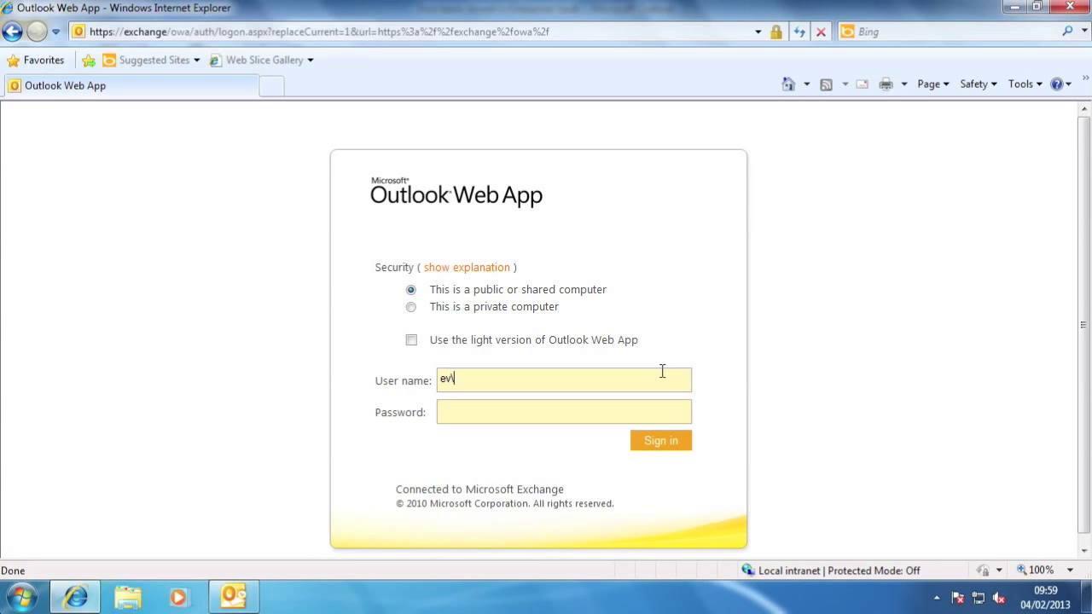
{"action": "key", "text": "BackSpace"}
{"action": "type", "text": "2"}
{"action": "key", "text": "Tab"}
{"action": "type", "text": "********"}
{"action": "key", "text": "Return"}
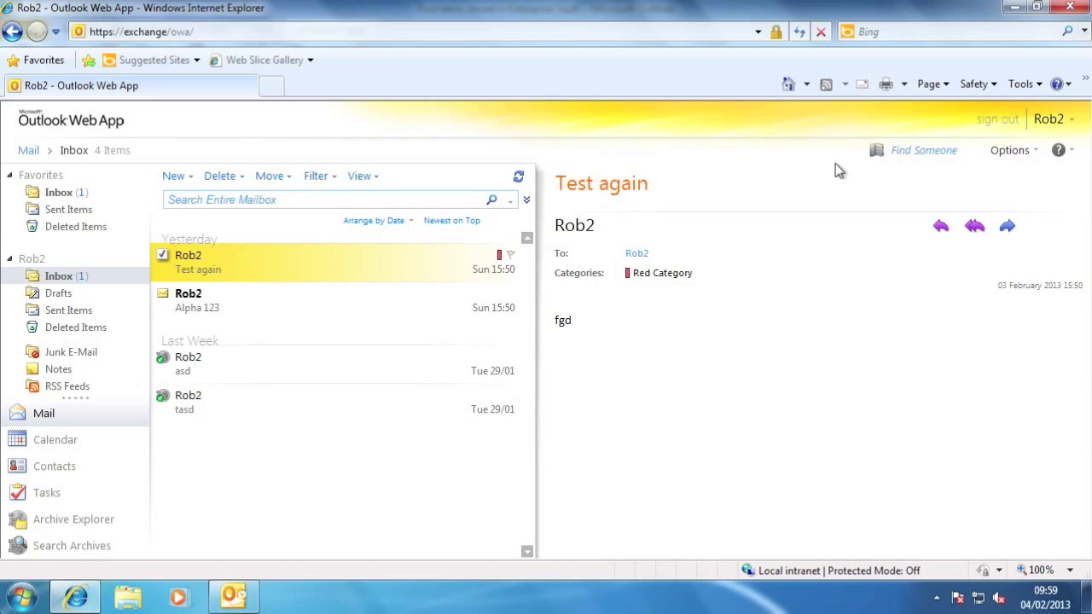
Open the archived 29 January 'asd' message in its own window, close it, and select Alpha 123
{"action": "left_click", "coordinate": [250, 364]}
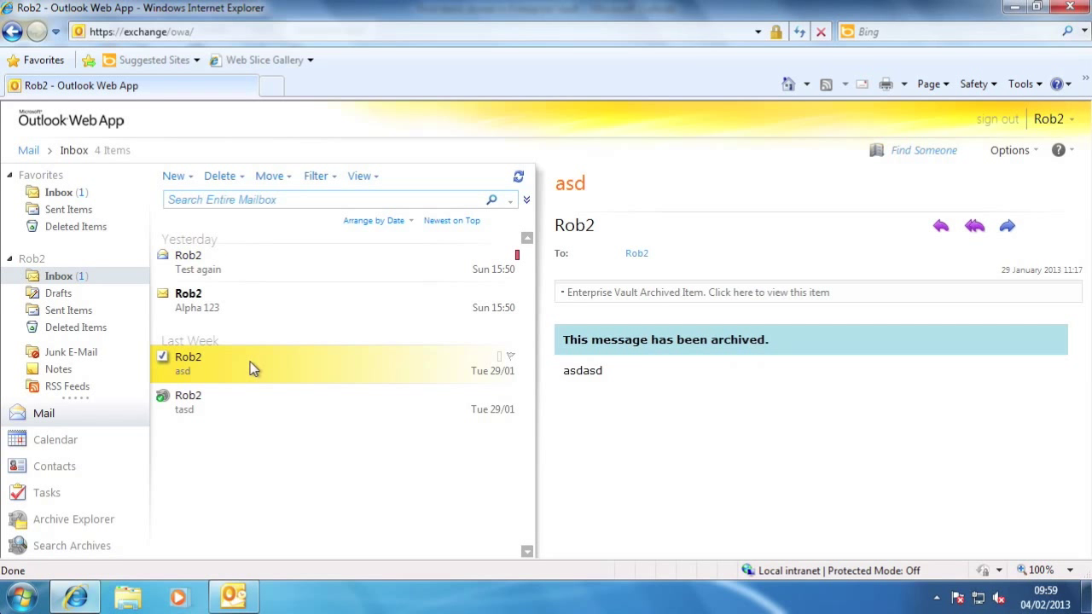
{"action": "double_click", "coordinate": [250, 362]}
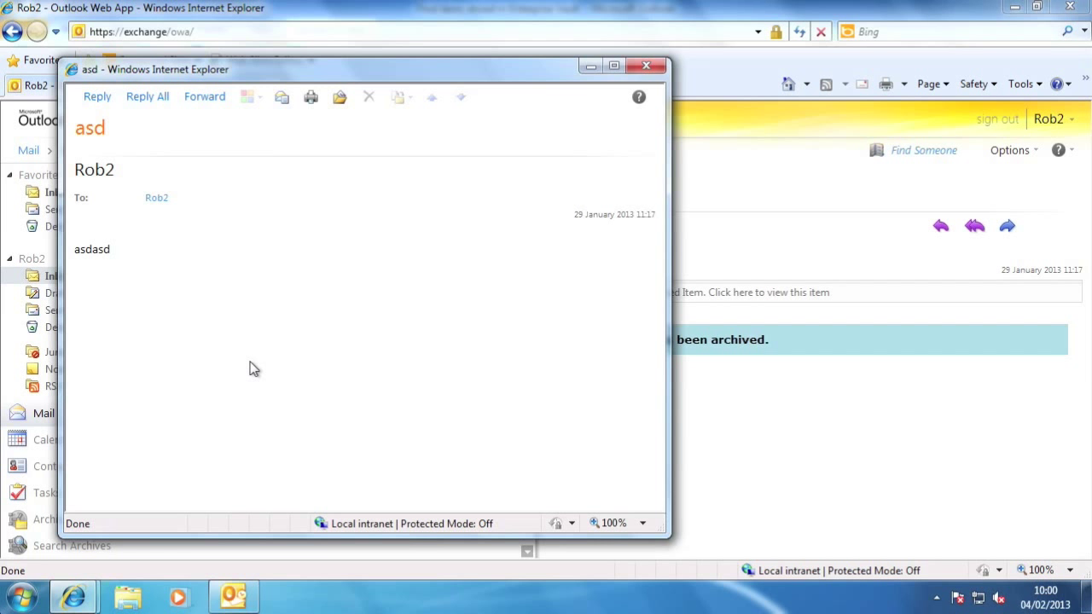
{"action": "left_click", "coordinate": [646, 66]}
{"action": "left_click", "coordinate": [377, 303]}
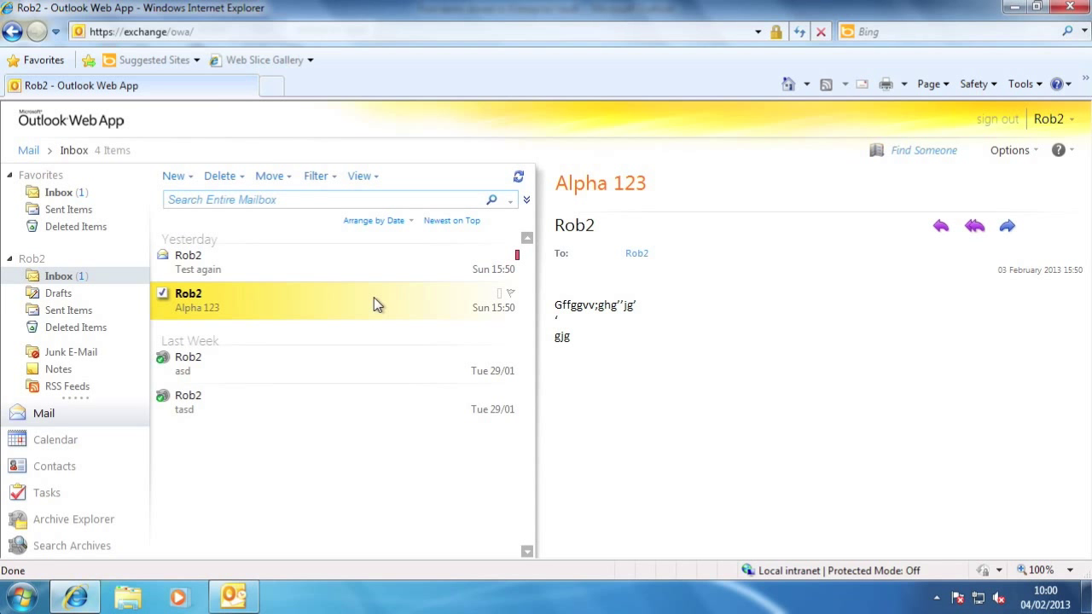
Archive the Alpha 123 message into the vault, confirming the Store in vault dialog
{"action": "right_click", "coordinate": [378, 305]}
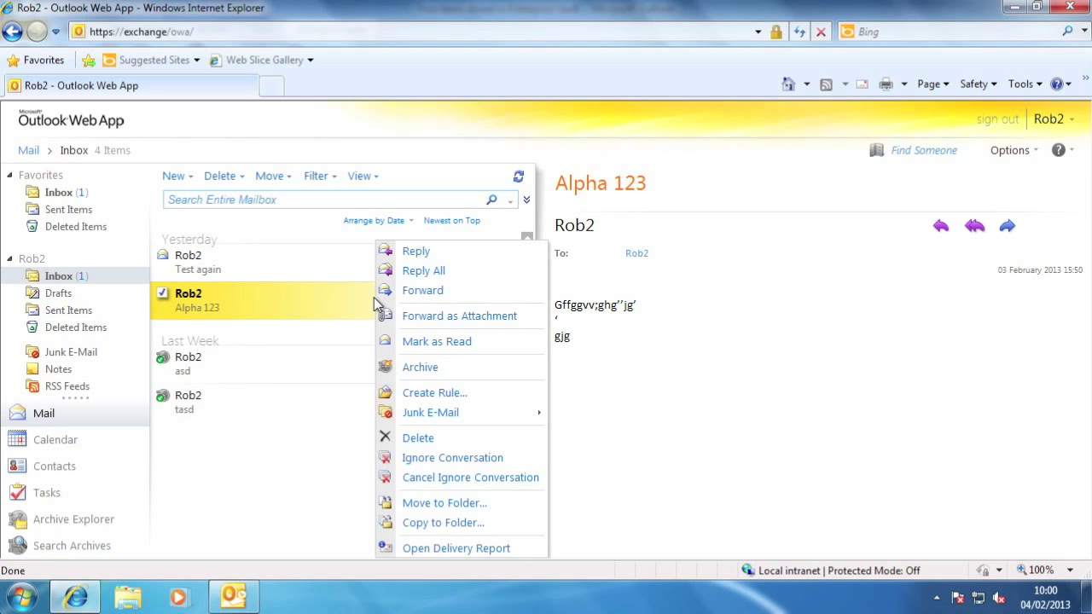
{"action": "left_click", "coordinate": [443, 368]}
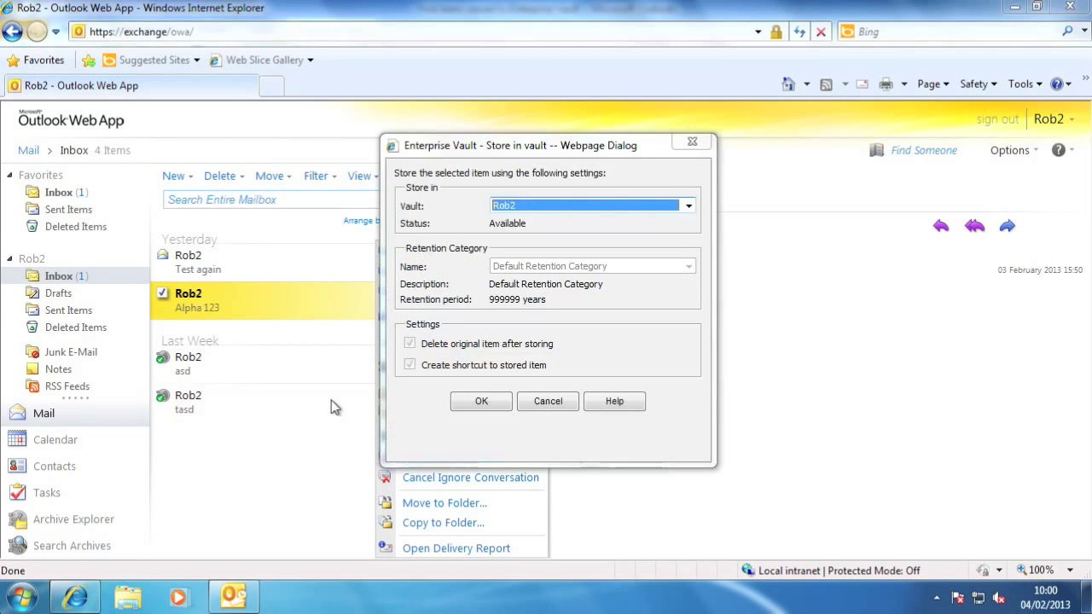
{"action": "left_click", "coordinate": [478, 401]}
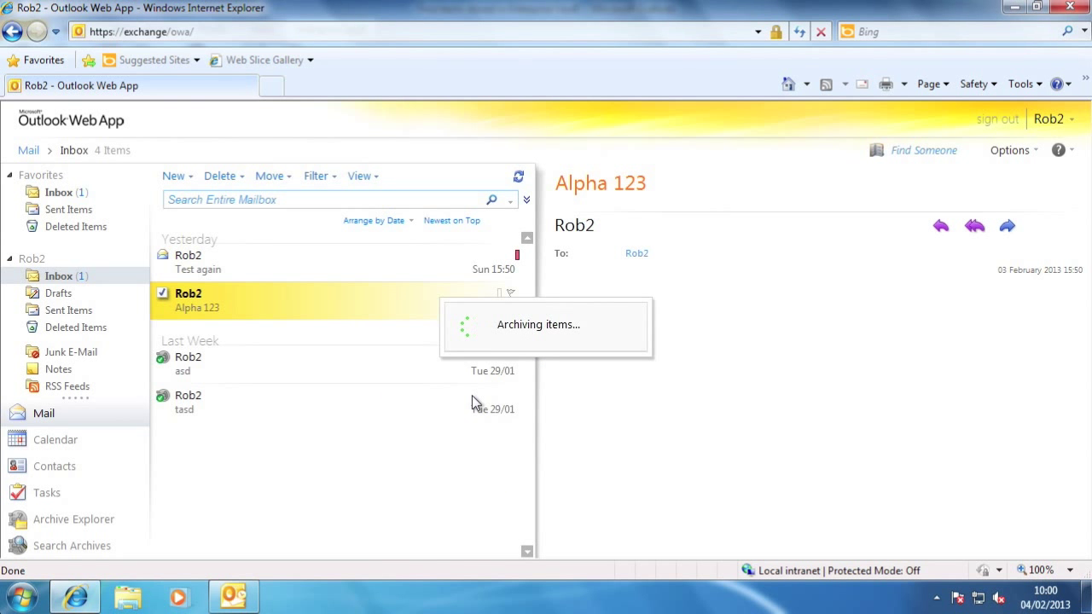
Review the archived asd message and the list's date sort order, then view 'Test again'
{"action": "left_click", "coordinate": [373, 365]}
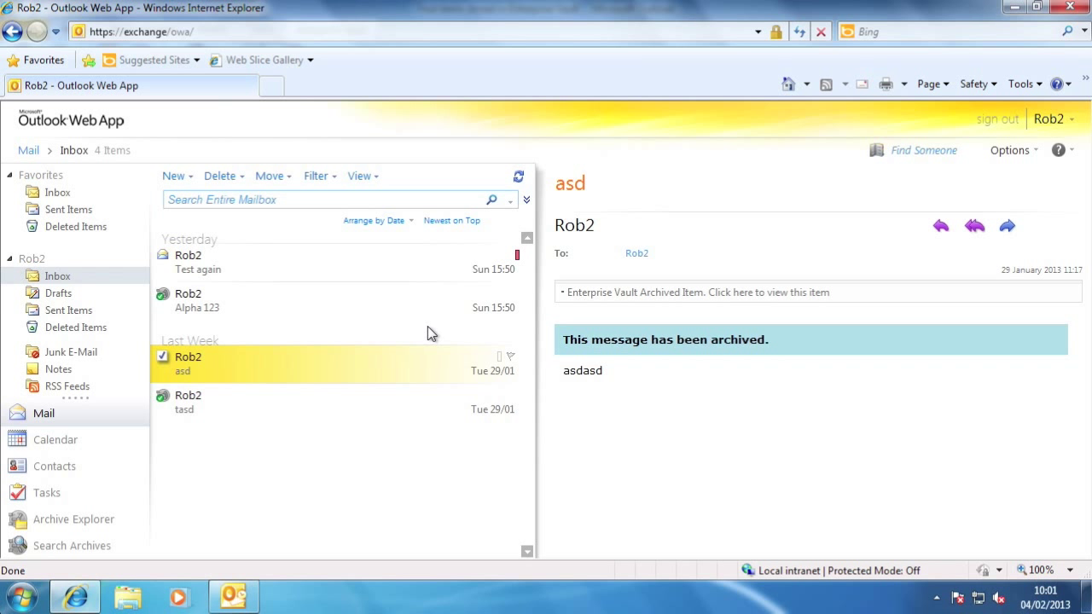
{"action": "left_click", "coordinate": [413, 224]}
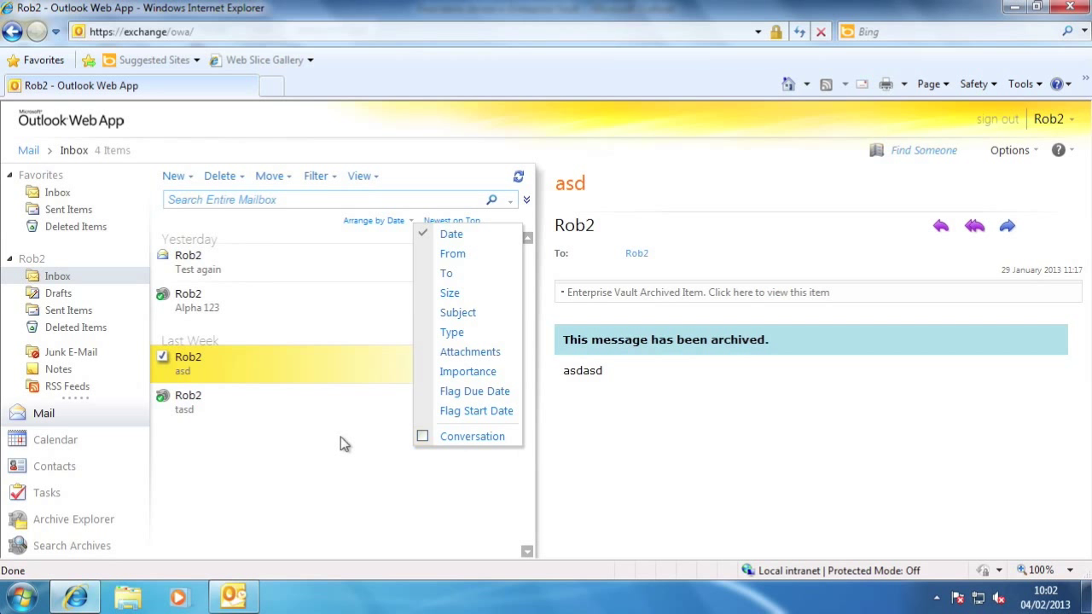
{"action": "left_click", "coordinate": [290, 427]}
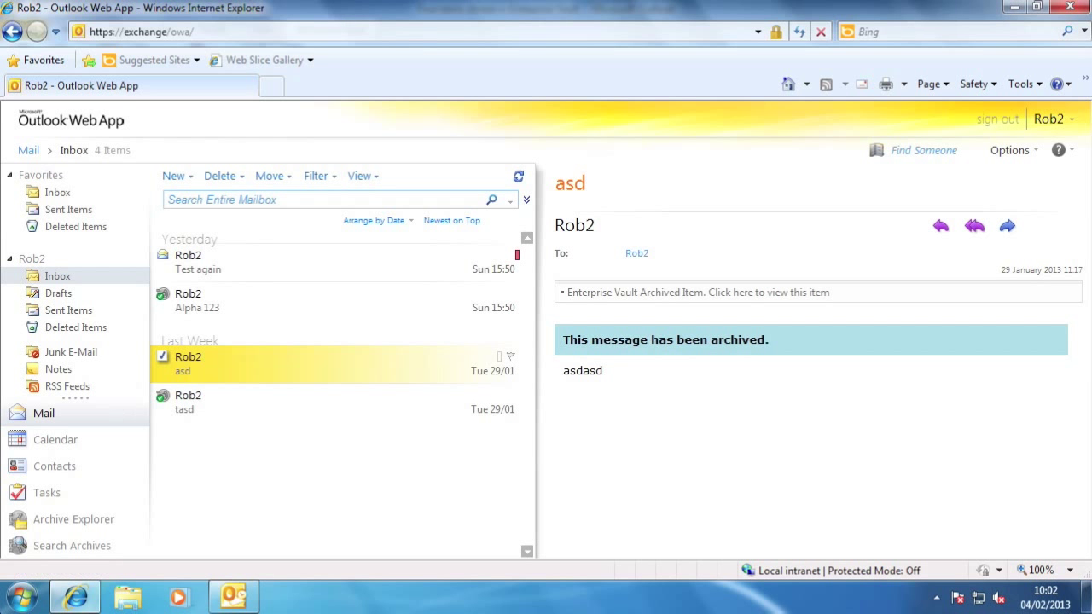
{"action": "left_click", "coordinate": [256, 262]}
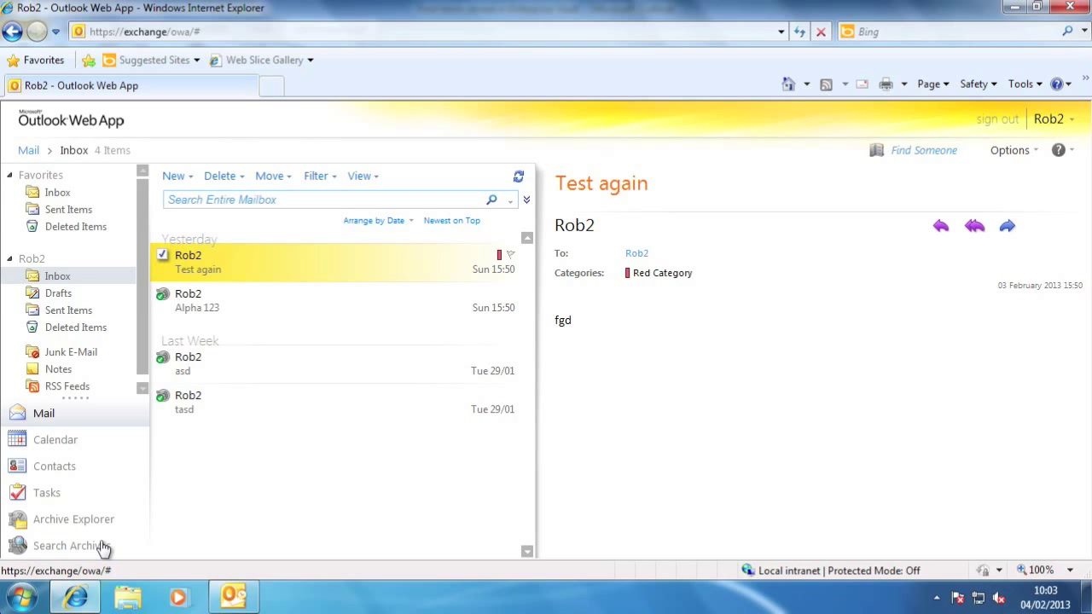
Run an empty Search Archives query on the vault to list its 5 archived messages
{"action": "left_click", "coordinate": [103, 546]}
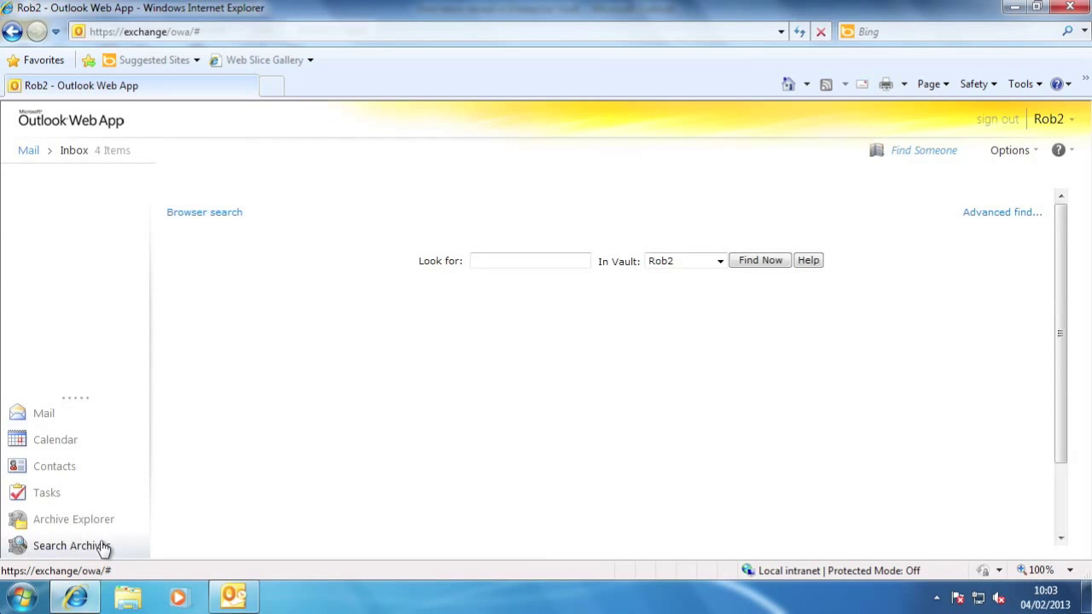
{"action": "left_click", "coordinate": [486, 265]}
{"action": "left_click", "coordinate": [782, 270]}
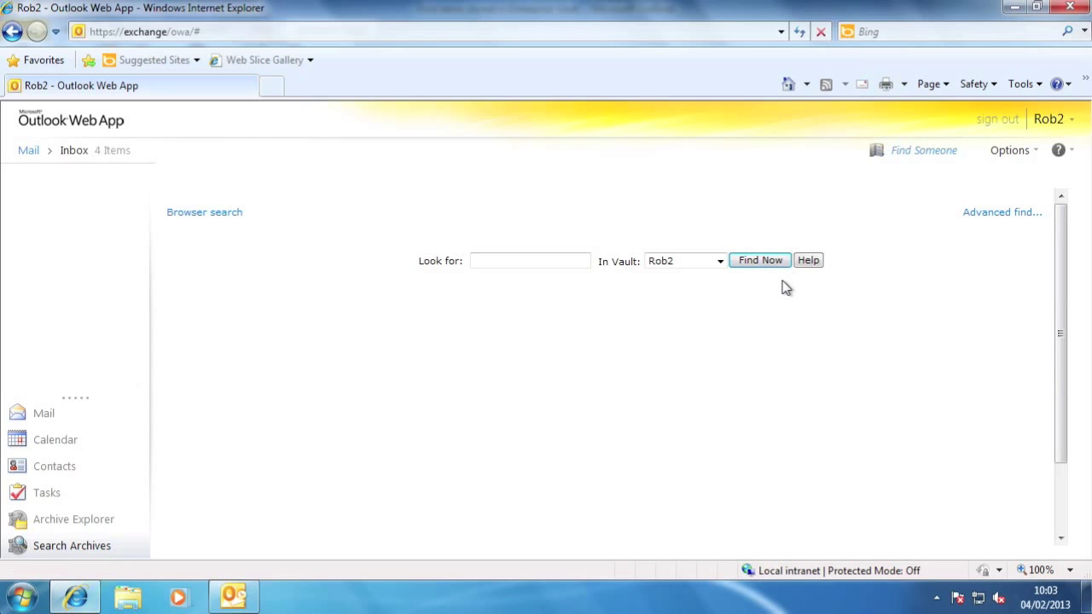
{"action": "left_click", "coordinate": [537, 263]}
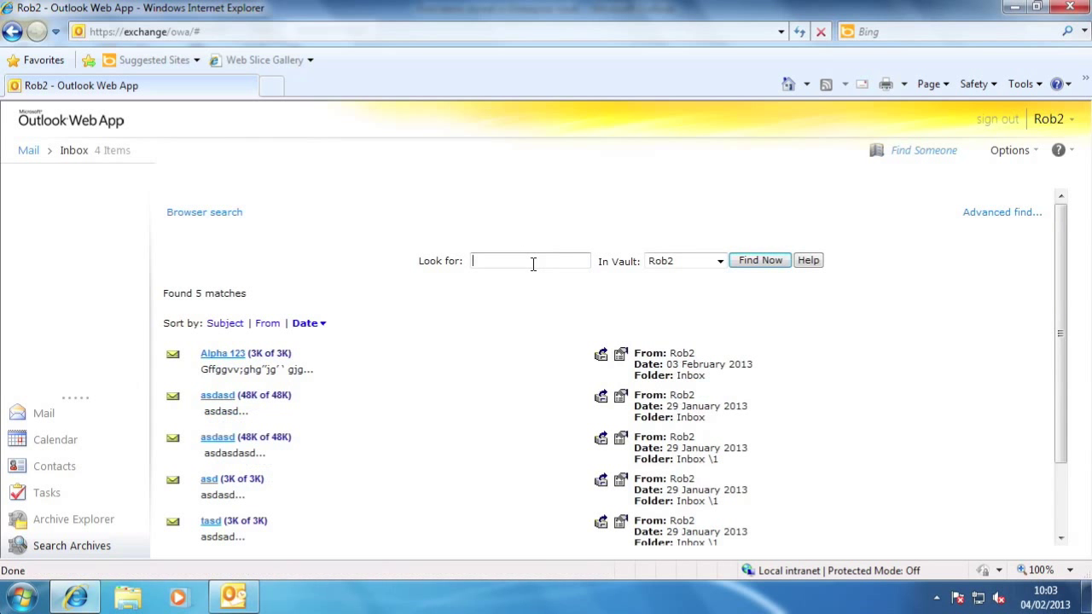